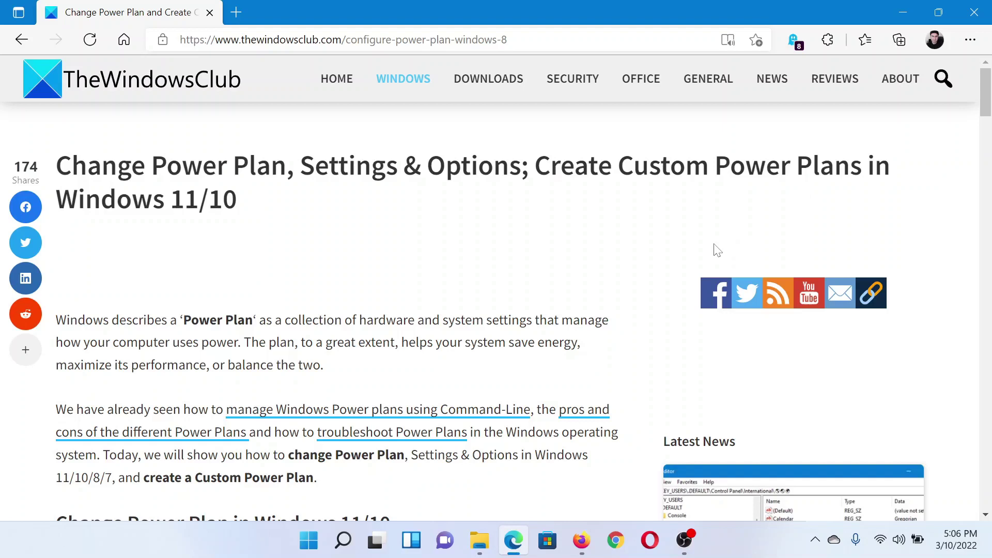
Run powercfg.cpl from the Run dialog to open the Power Options control panel.
key("super+r")
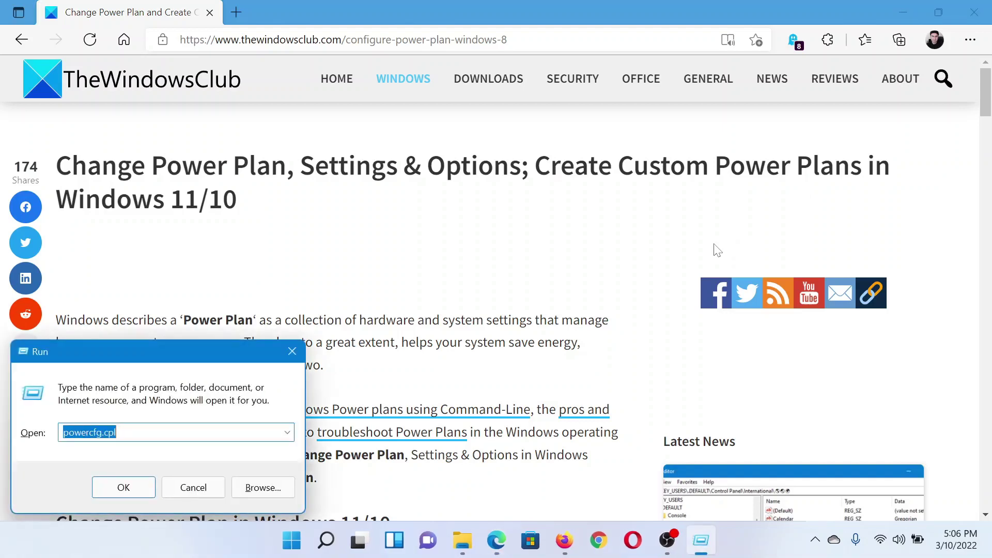
key("End")
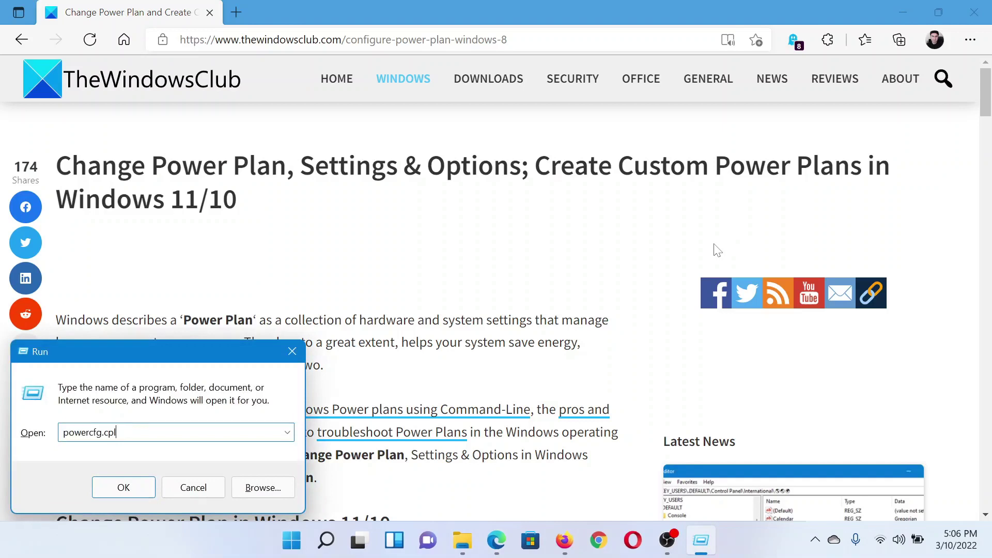
key("Return")
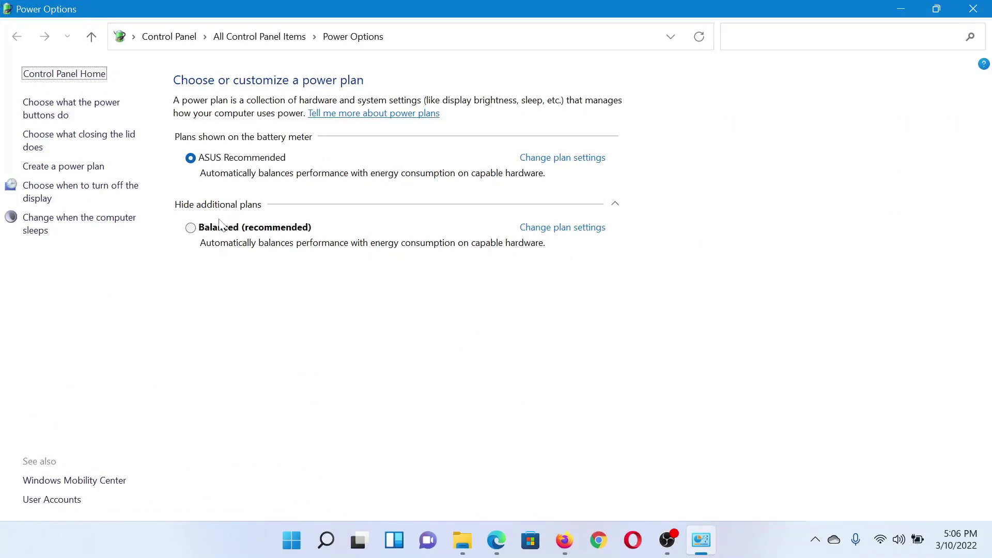
left_click(232, 230)
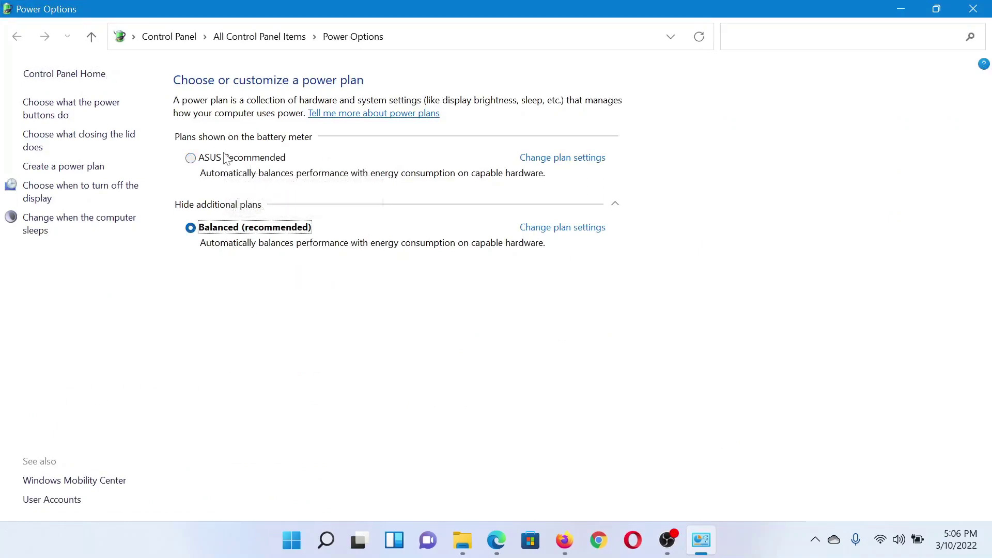
left_click(225, 159)
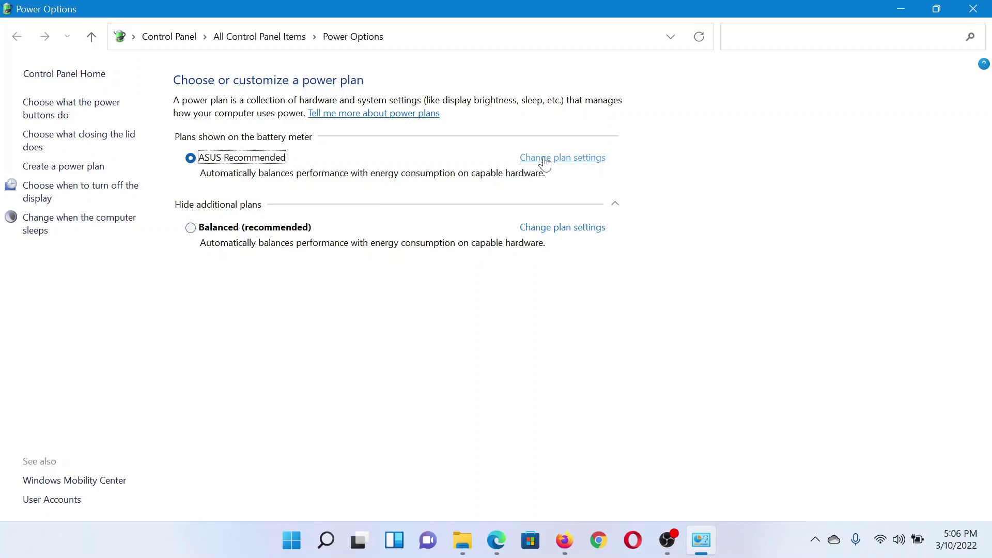
left_click(546, 161)
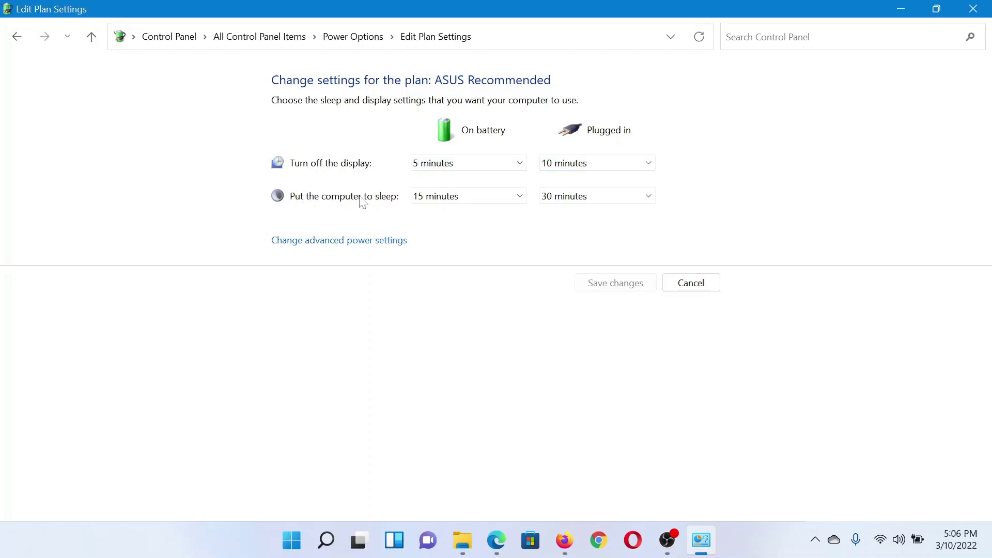
left_click(504, 160)
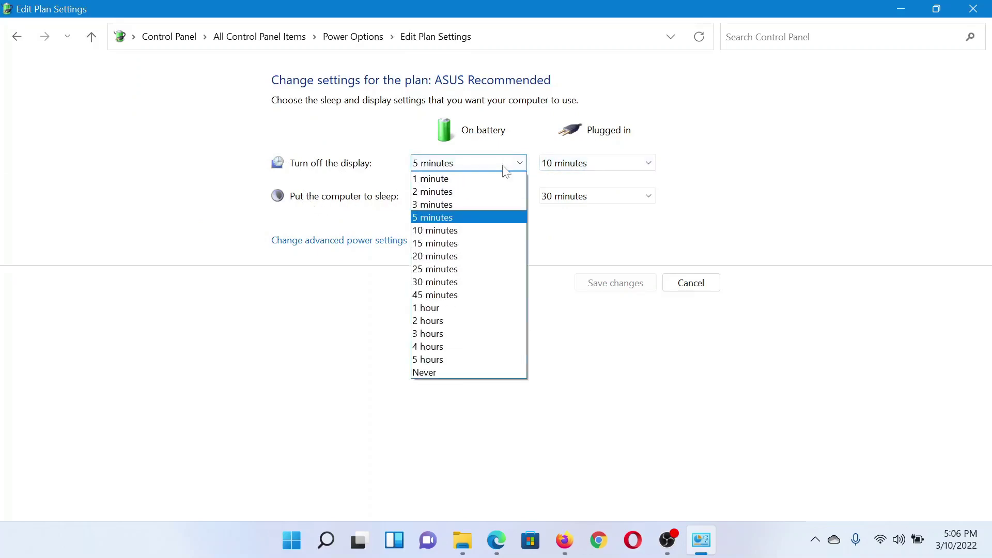
left_click(592, 365)
left_click(684, 288)
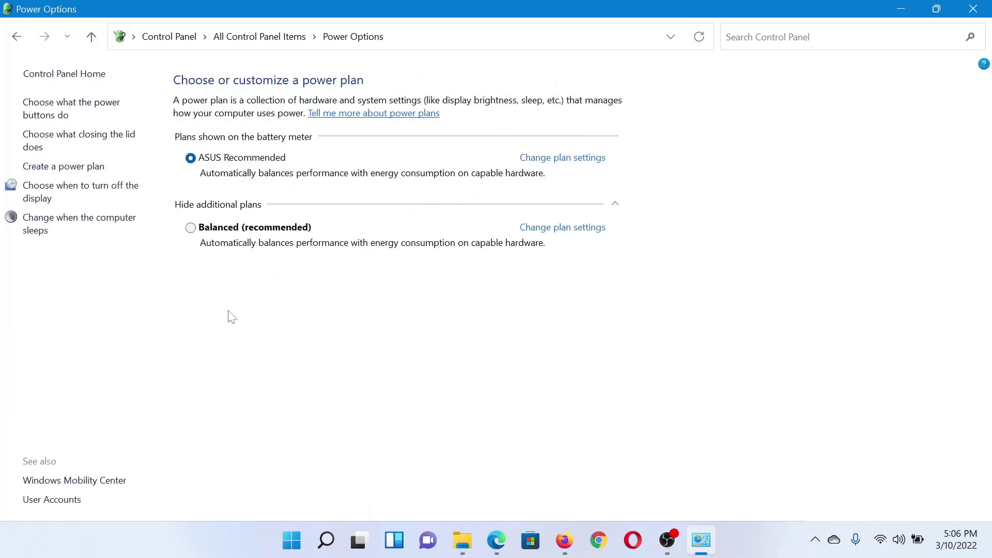
Start a new Balanced-based power plan and select its default name to replace with Karan.
left_click(71, 172)
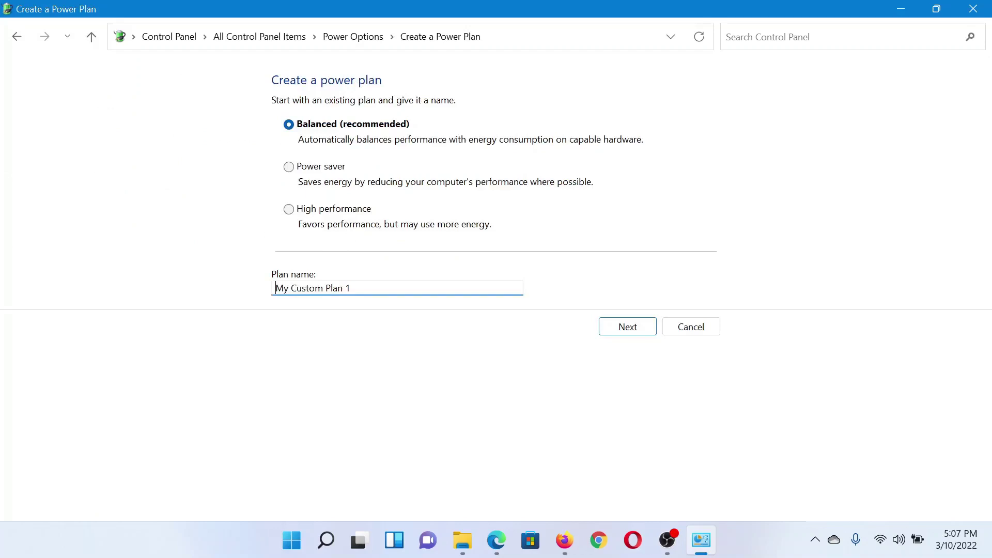
left_click_drag(275, 288, 352, 288)
type("Ka")
type("ran")
Create the Karan plan with battery display turn-off at 15 minutes, then select ASUS Recommended.
left_click(643, 328)
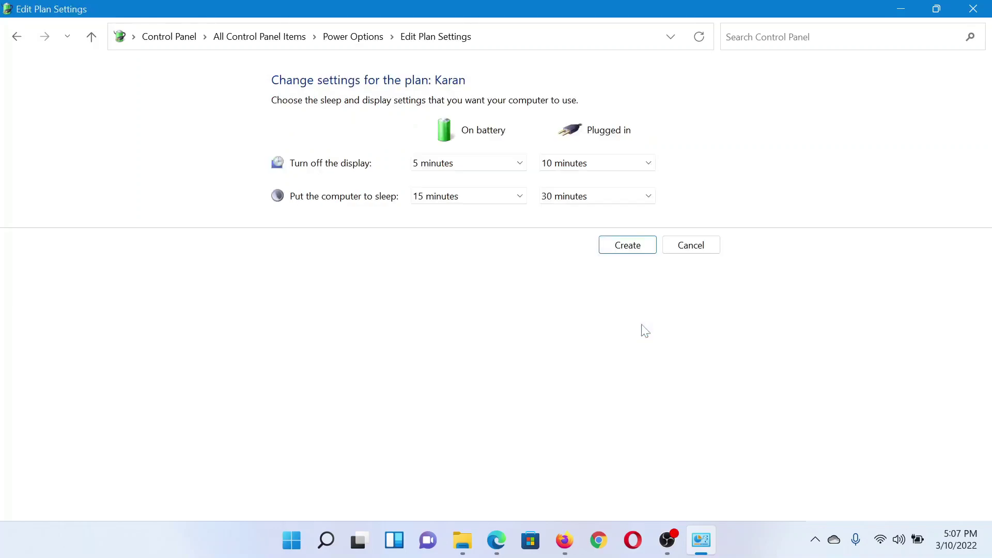
left_click(472, 166)
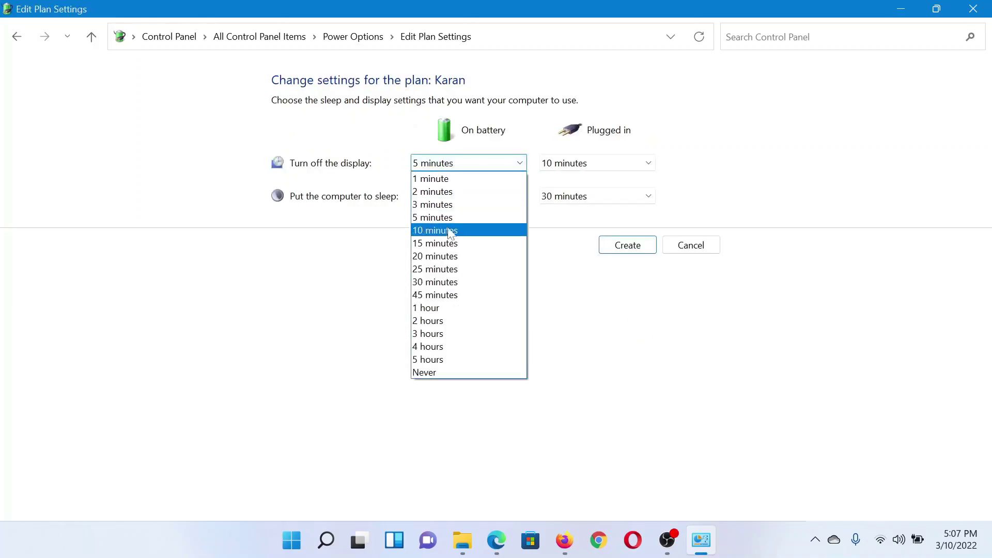
left_click(449, 242)
left_click(617, 249)
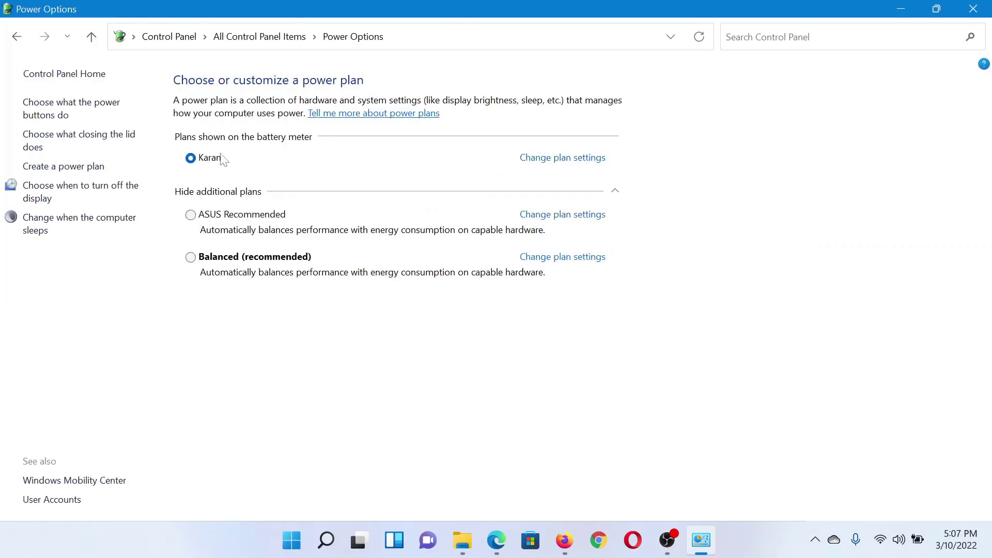
left_click(224, 215)
Bring the TheWindowsClub power plan article in Edge back to the front.
left_click(497, 540)
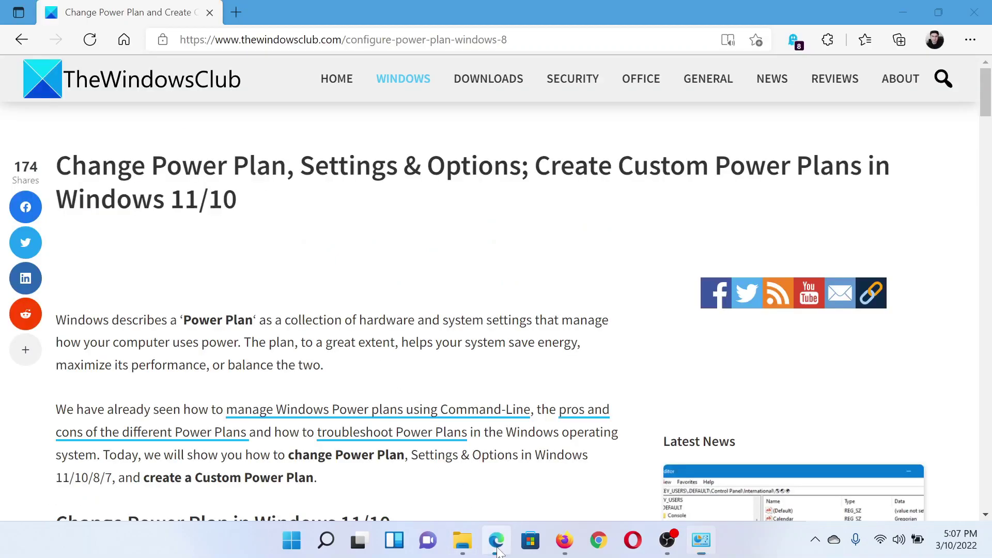